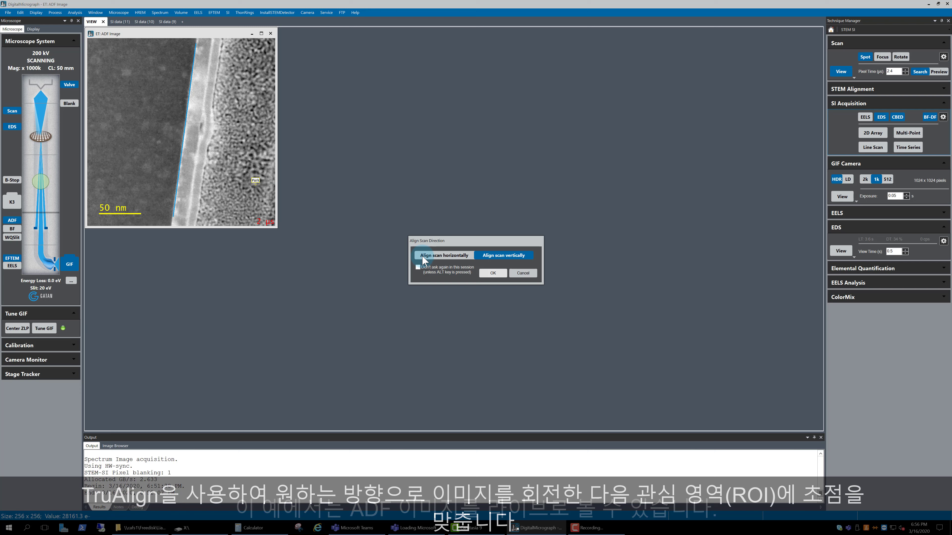
Step: Align the scan vertically along the marked interface, then check focus over a small area of the ADF image and remove that area
left_click(491, 272)
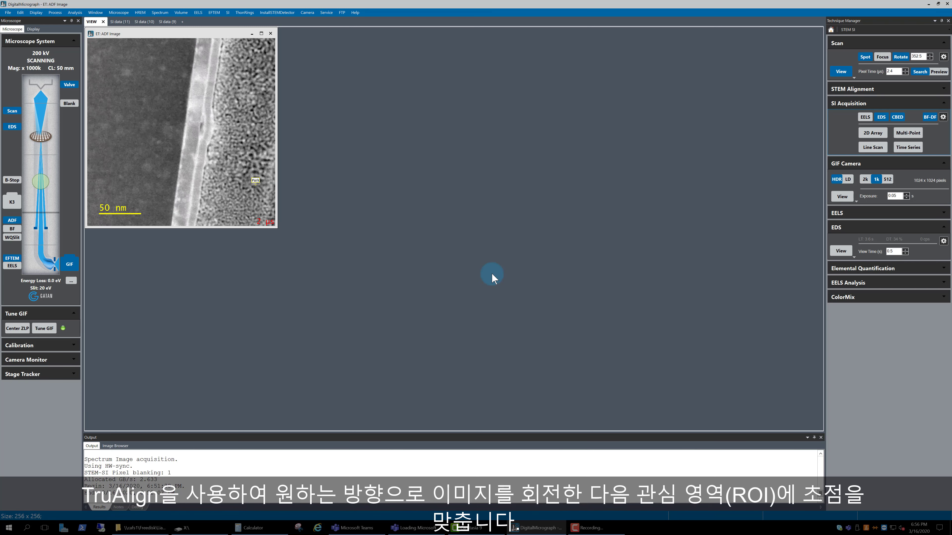
left_click(881, 56)
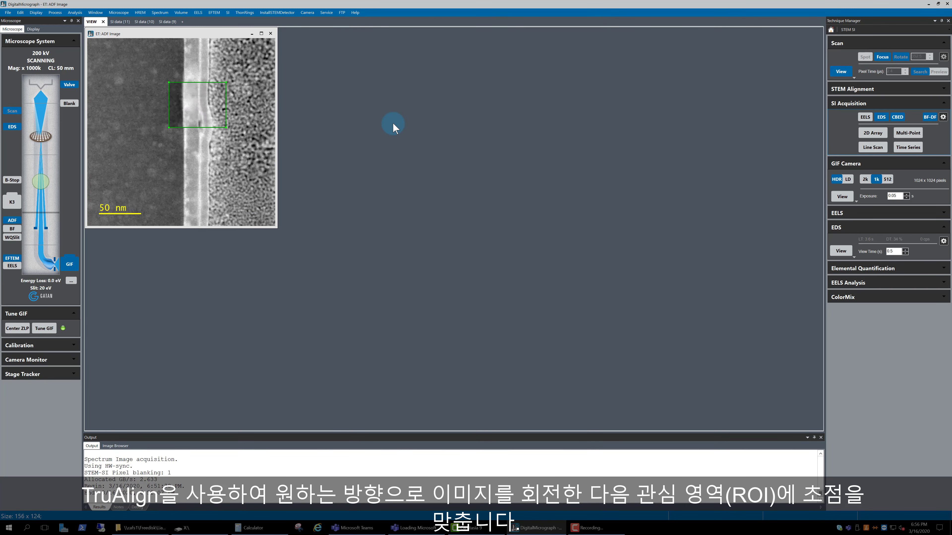
key("Delete")
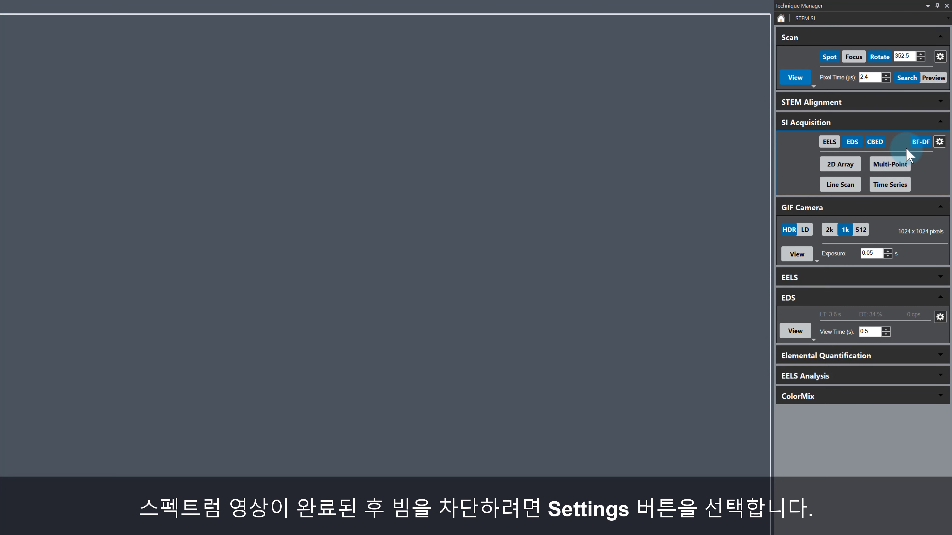
Step: Set the spectrum-image acquisition to blank the beam after it finishes
left_click(940, 144)
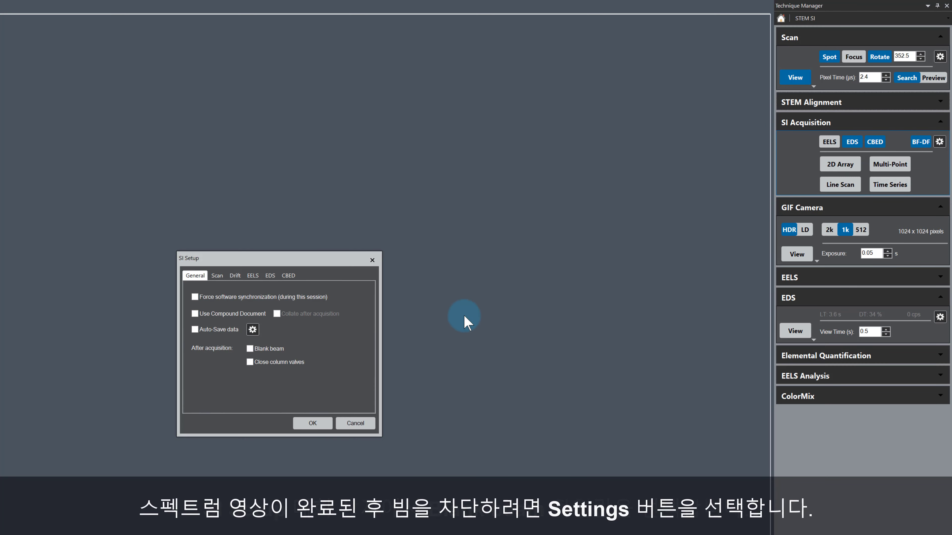
left_click(283, 346)
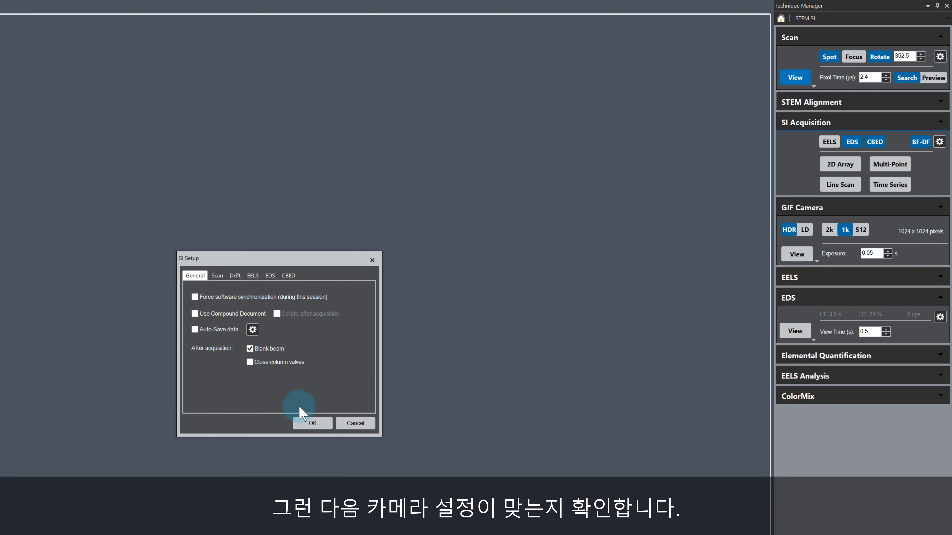
left_click(311, 423)
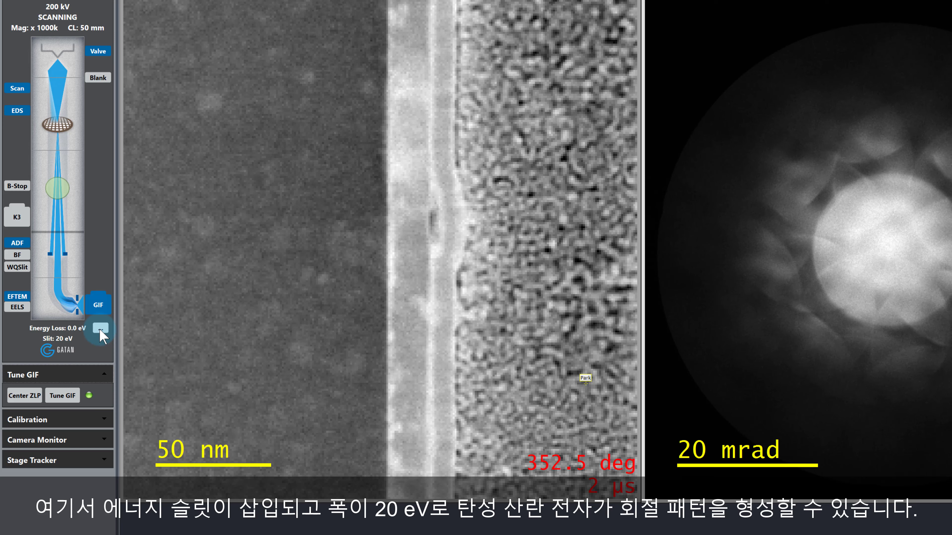
Step: Compare the diffraction pattern with the energy slit retracted, then reinsert the slit and close the filter settings
left_click(101, 329)
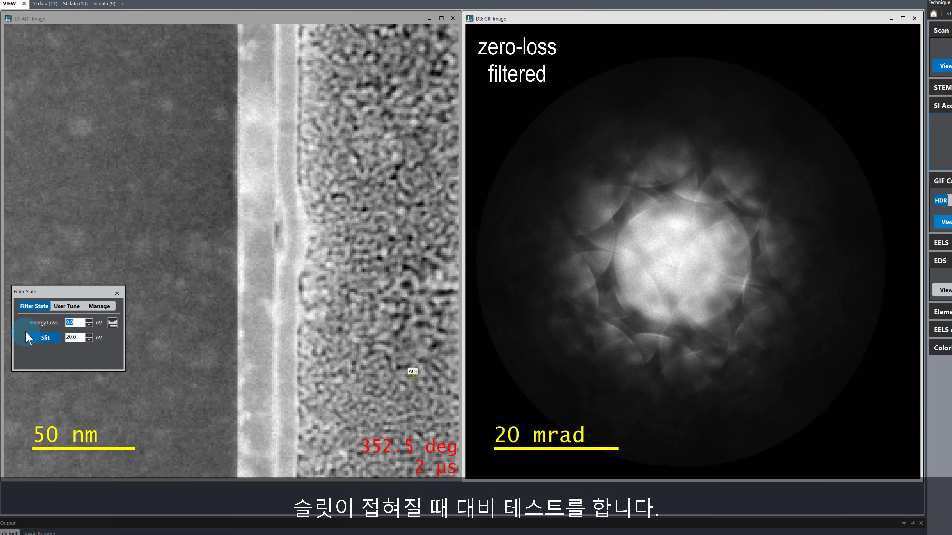
left_click(36, 339)
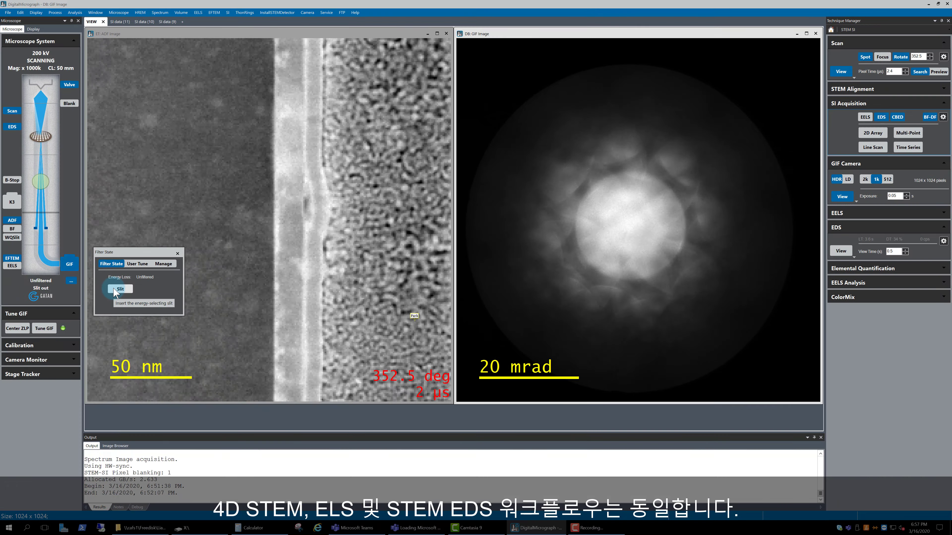
left_click(40, 340)
left_click(178, 254)
Step: Switch the scan to Preview mode and position a 2D Array spectrum-image region across the film edge on the ADF image
left_click(938, 72)
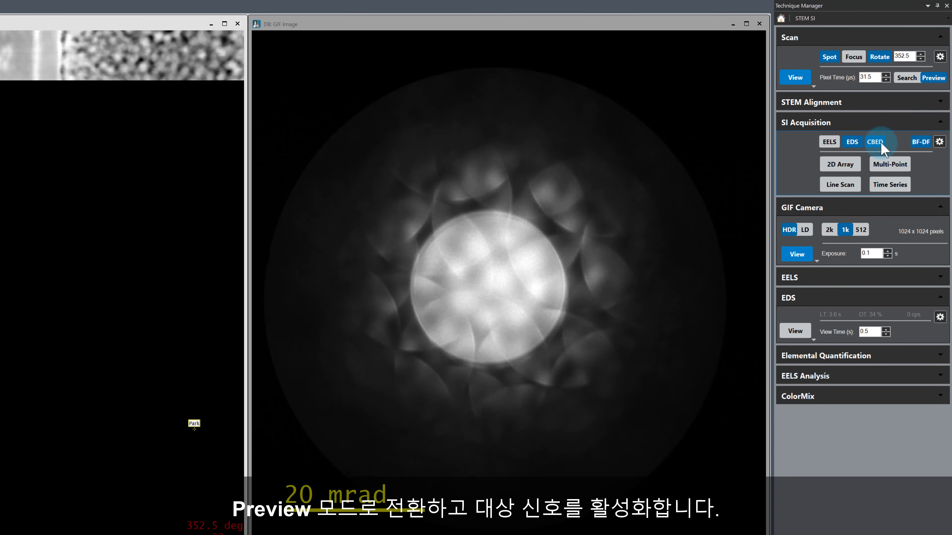
left_click(880, 118)
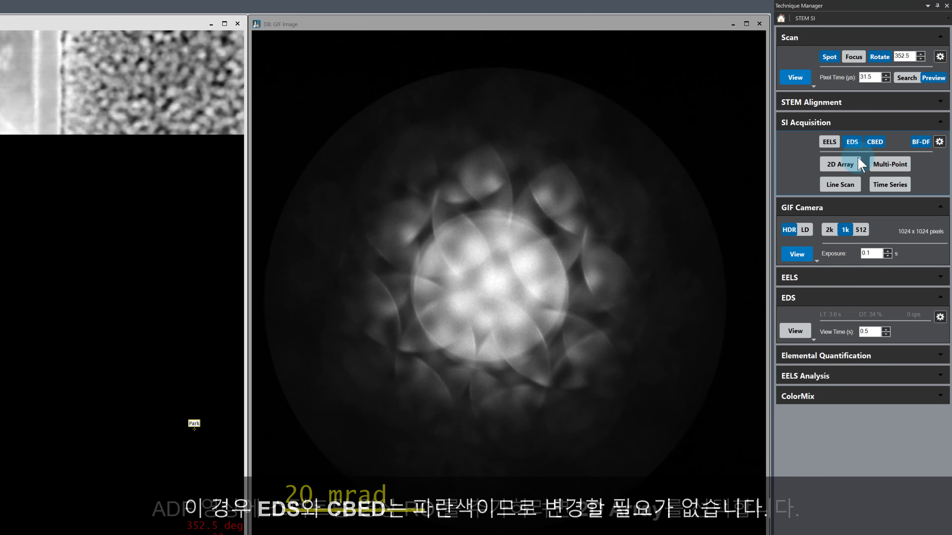
left_click(838, 167)
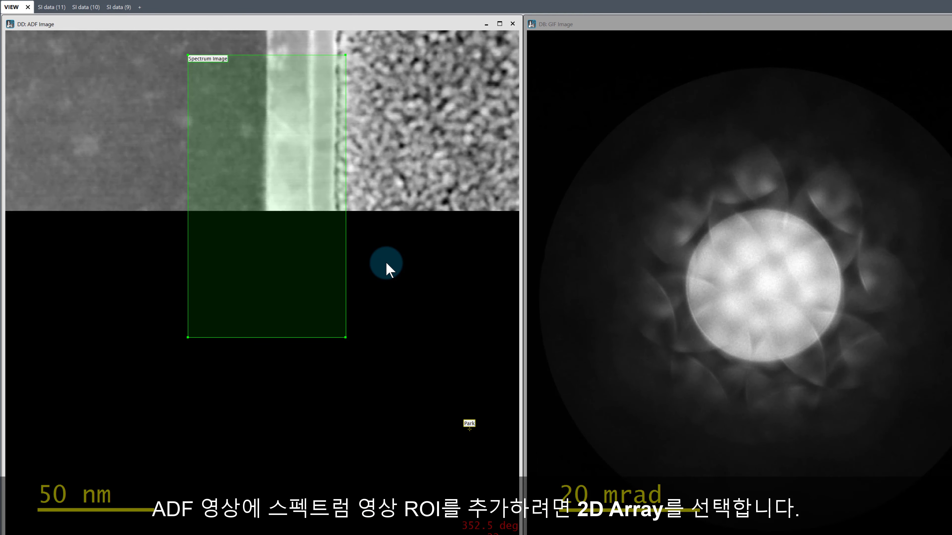
left_click_drag(312, 275, 271, 276)
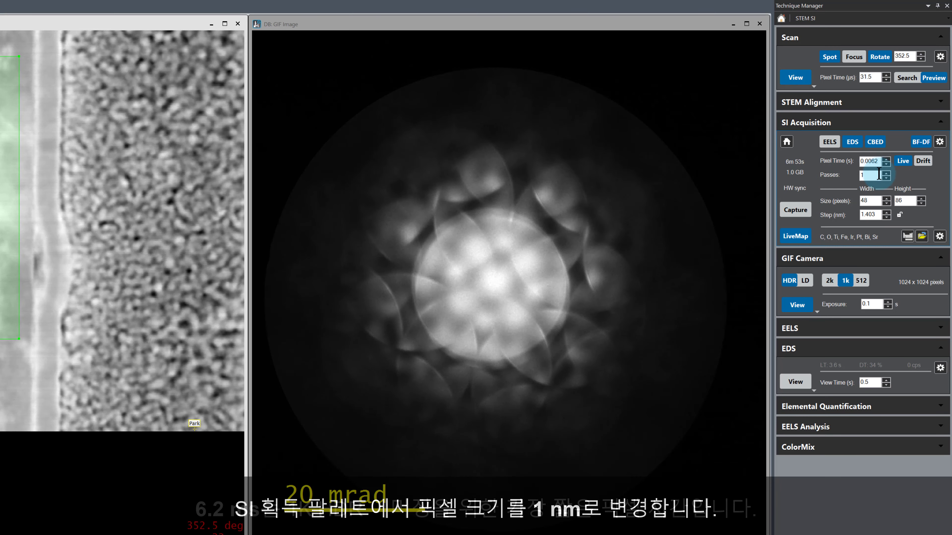
Step: Set the spectrum-image step size to 1 nm and capture the EDS and CBED data
double_click(851, 213)
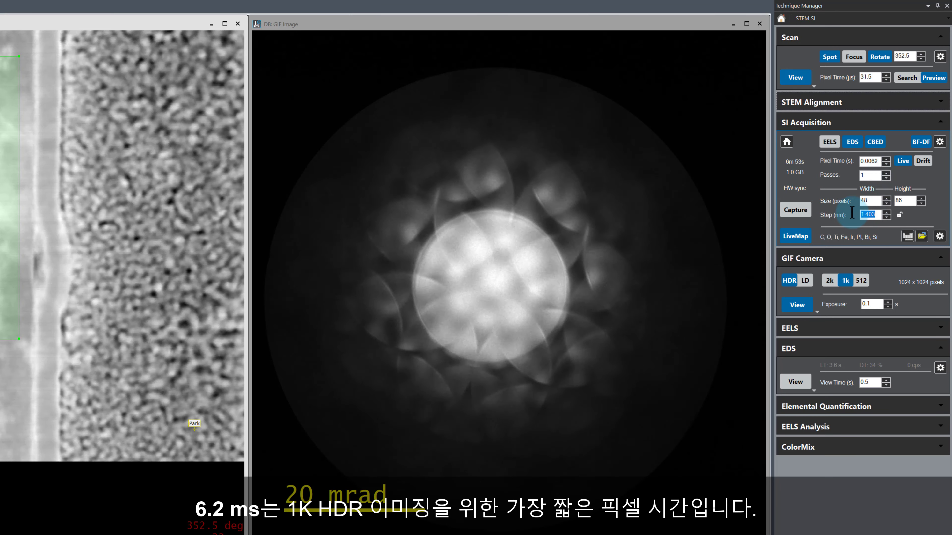
type("1")
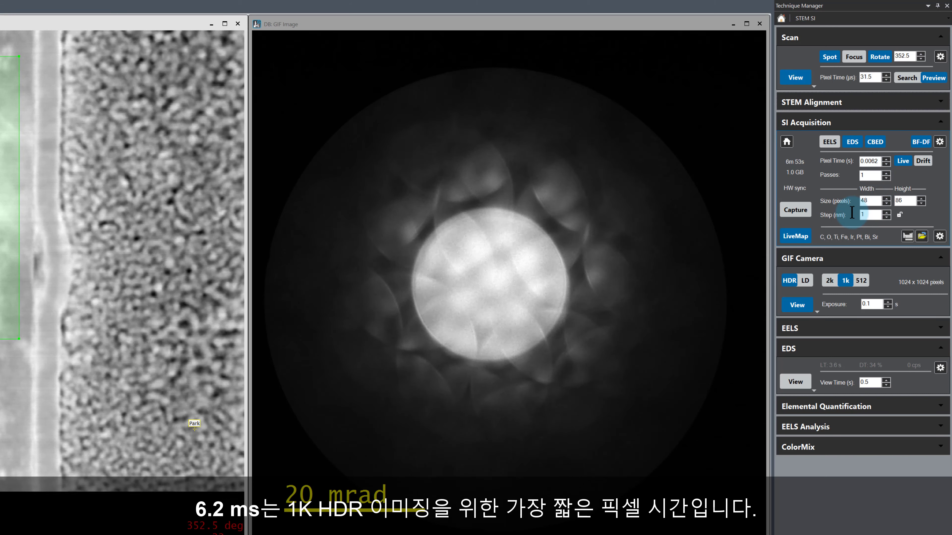
key("Return")
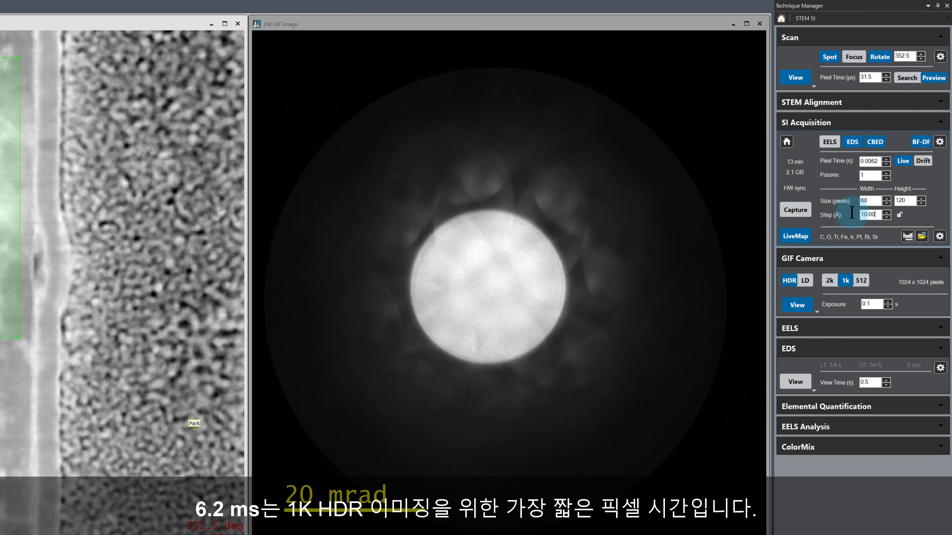
left_click(800, 211)
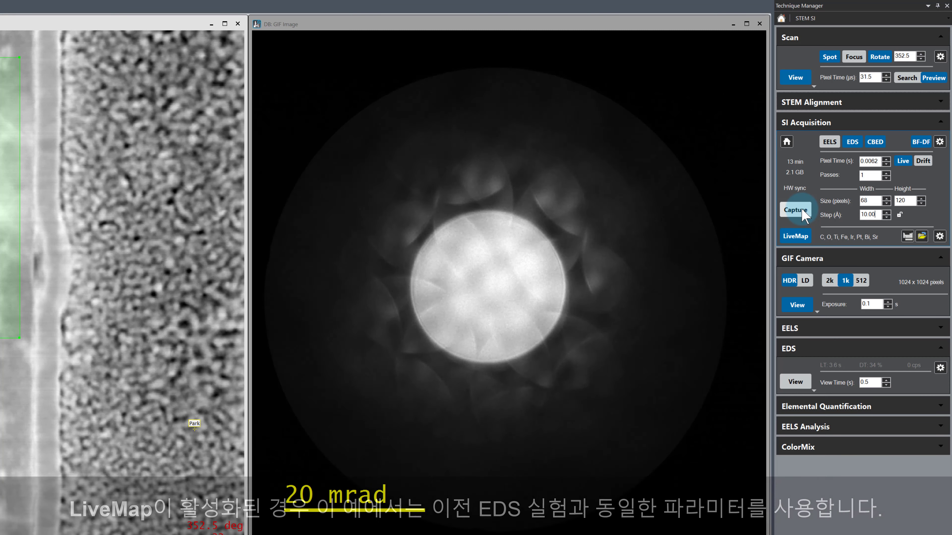
left_click(801, 213)
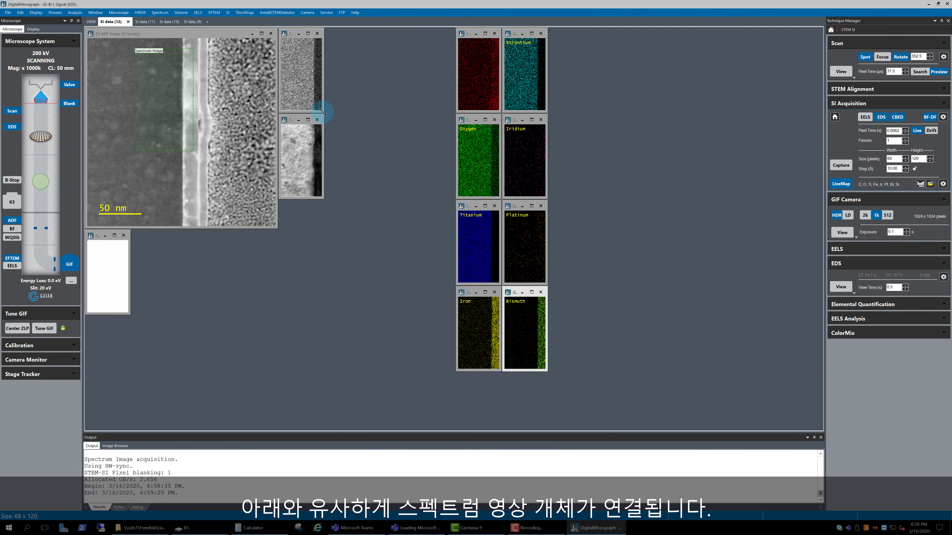
Step: Enlarge the EDS Spectrum Image and Diffraction SI windows and arrange them side by side
left_click_drag(322, 112, 448, 272)
left_click_drag(332, 35, 160, 47)
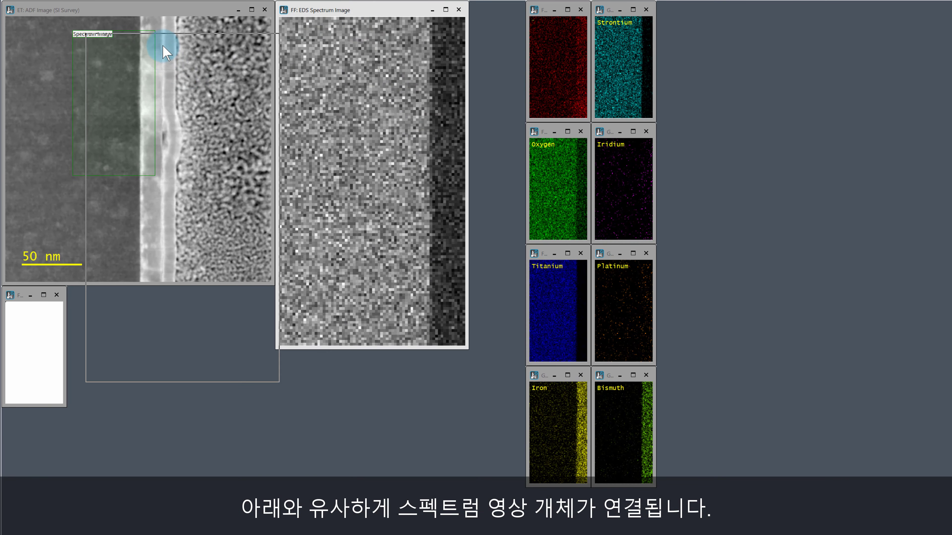
left_click_drag(296, 124, 299, 36)
left_click_drag(335, 240, 481, 381)
Step: Extract the EDS spectrum and diffraction pattern from a rectangular area with the SI Picker tool, and move that area within the film
right_click(155, 167)
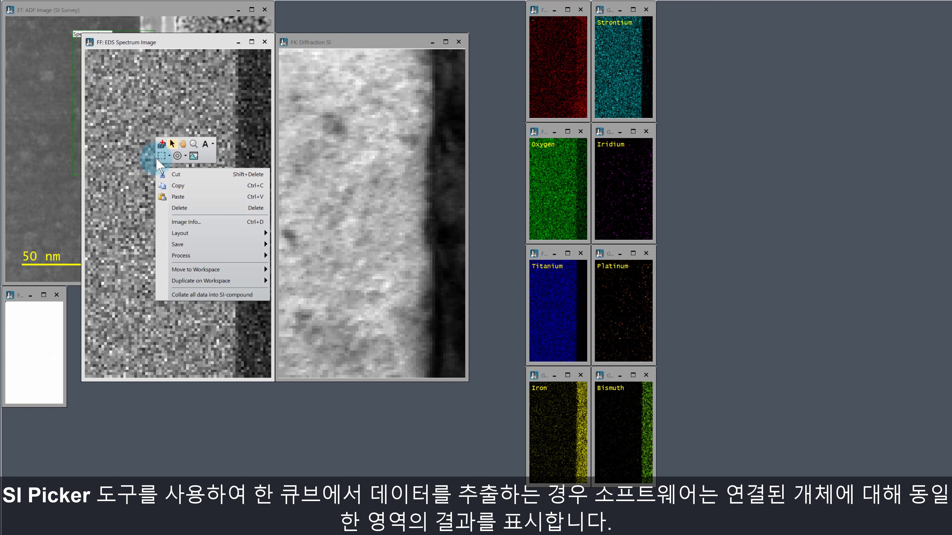
left_click(160, 147)
left_click_drag(140, 107, 182, 166)
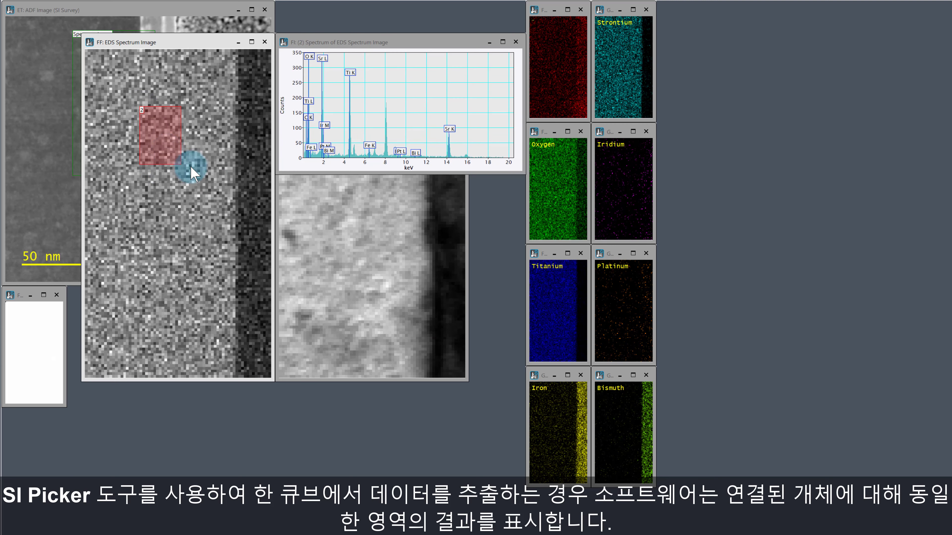
left_click_drag(322, 237, 330, 224)
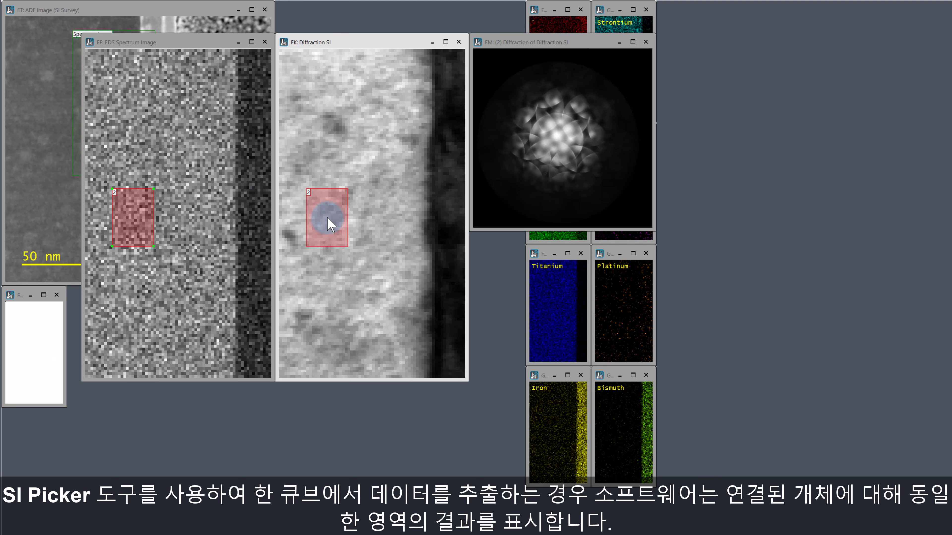
Step: Arrange the Diffraction SI and extracted diffraction pattern clear of the EDS spectrum, then move the picker area closer to the interface
left_click_drag(340, 42, 143, 185)
left_click_drag(502, 42, 558, 43)
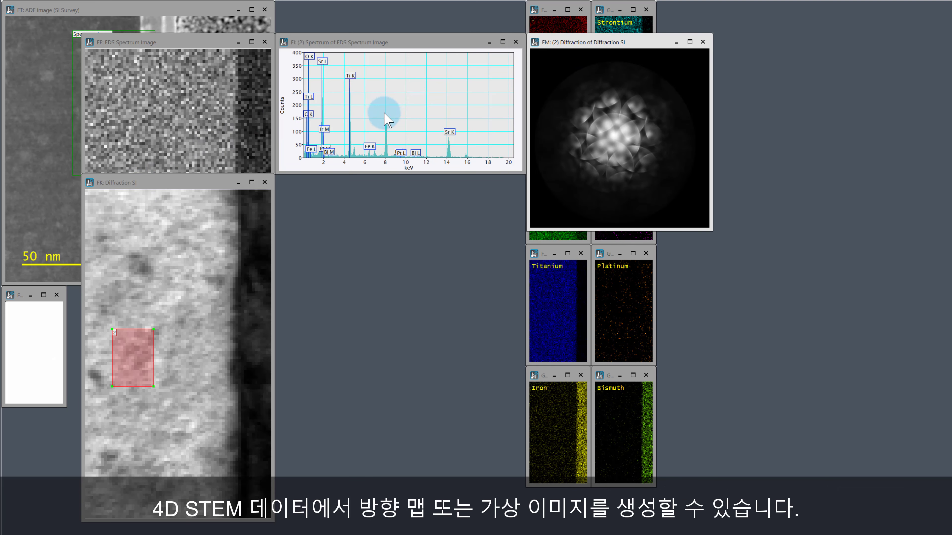
left_click_drag(134, 350, 177, 301)
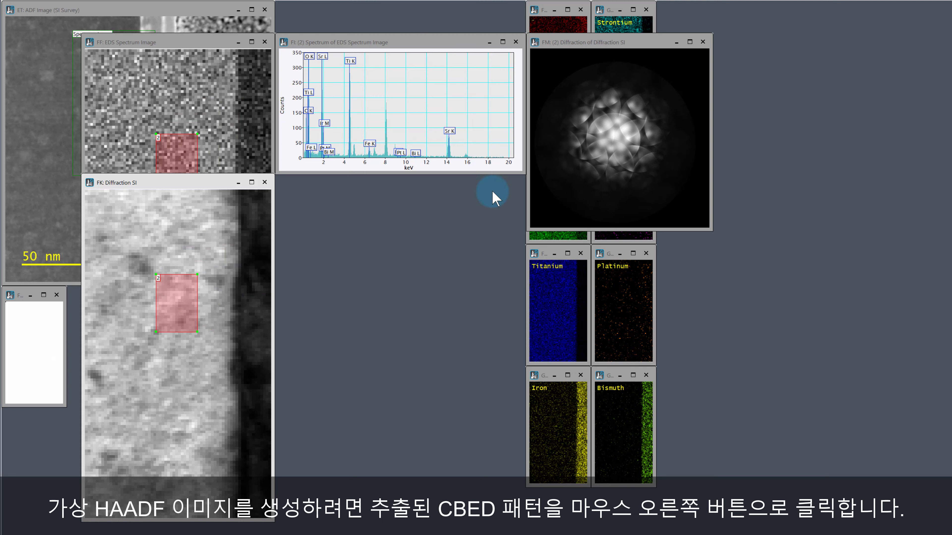
Step: Apply an annular mask to the extracted diffraction pattern and assign the pattern center to the middle of the bright-field disk
right_click(607, 142)
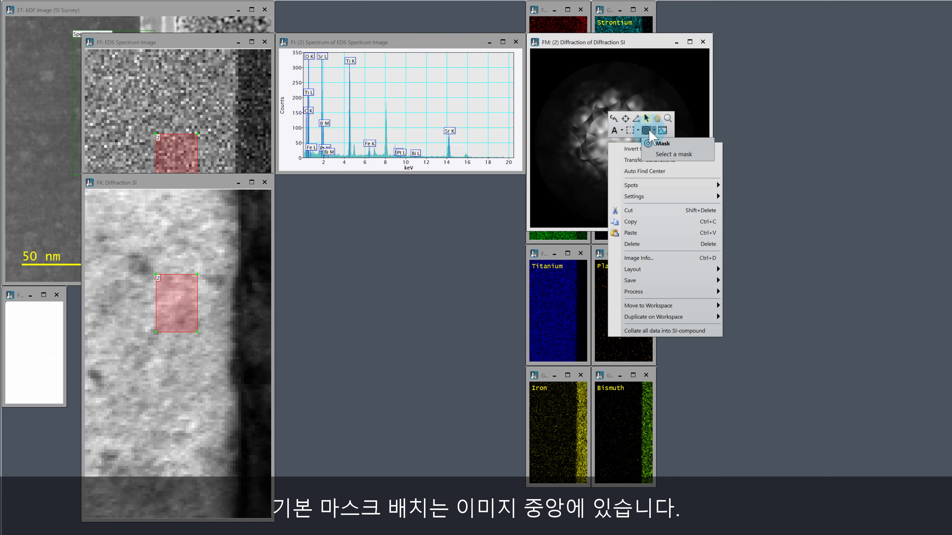
left_click(648, 132)
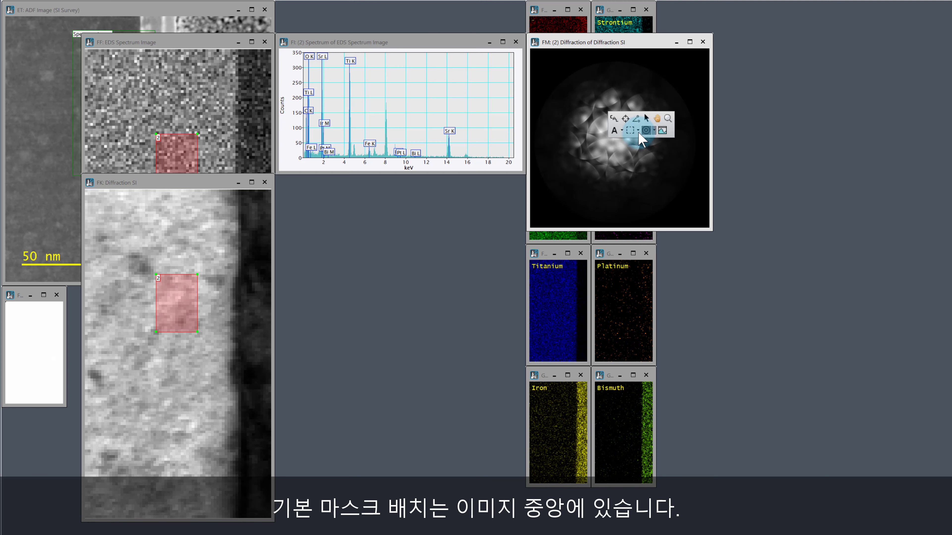
left_click(613, 146)
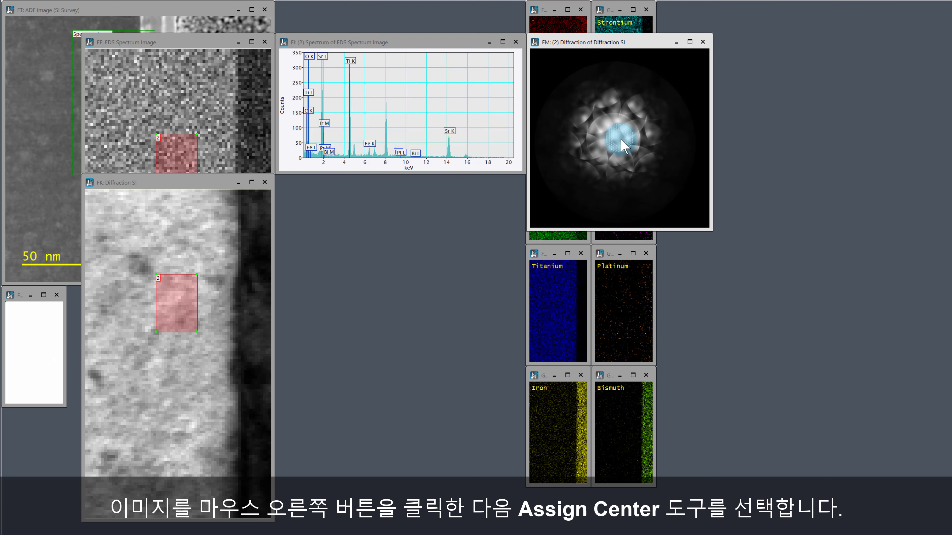
right_click(620, 140)
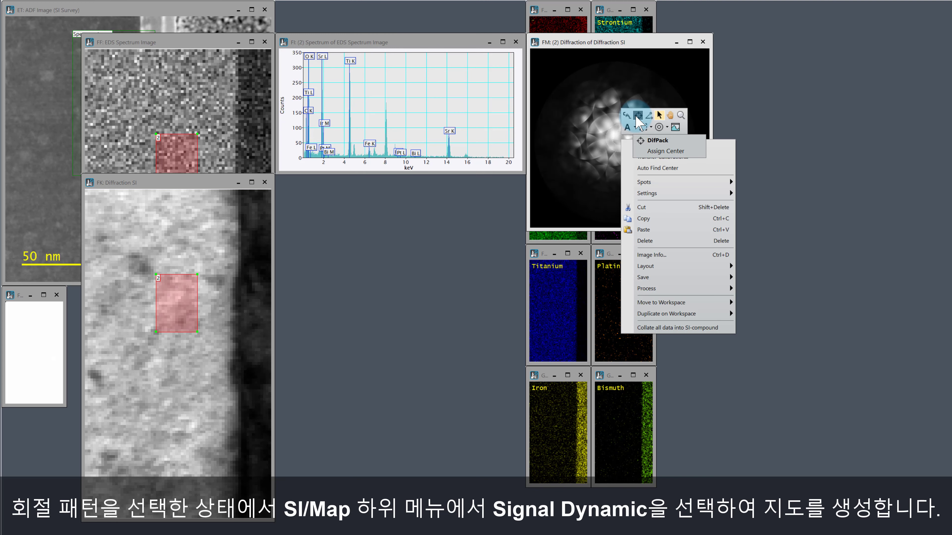
left_click(638, 115)
left_click_drag(634, 109, 613, 139)
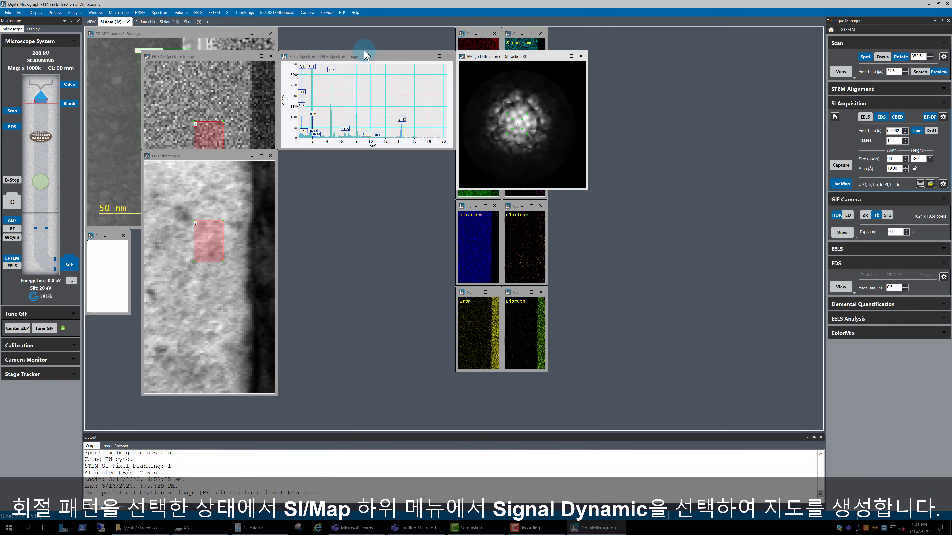
Step: Create a Signal (Dynamic) map from the masked diffraction pattern and enlarge the mask's inner radius to exclude the bright-field disk
left_click(227, 12)
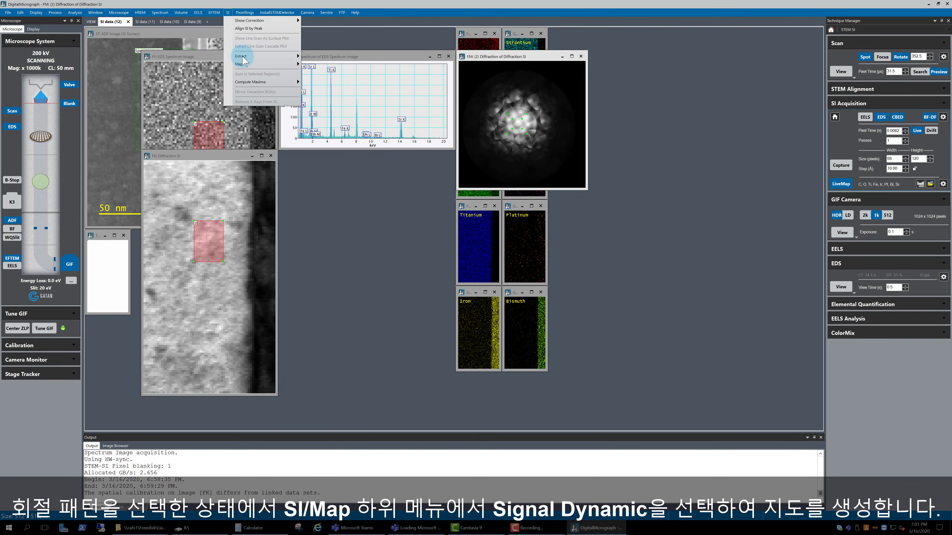
mouse_move(272, 69)
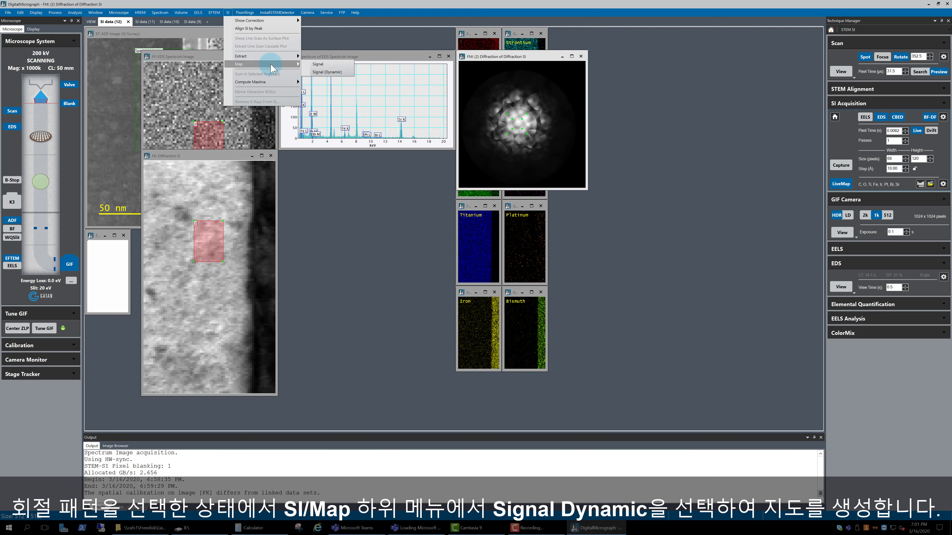
left_click(314, 72)
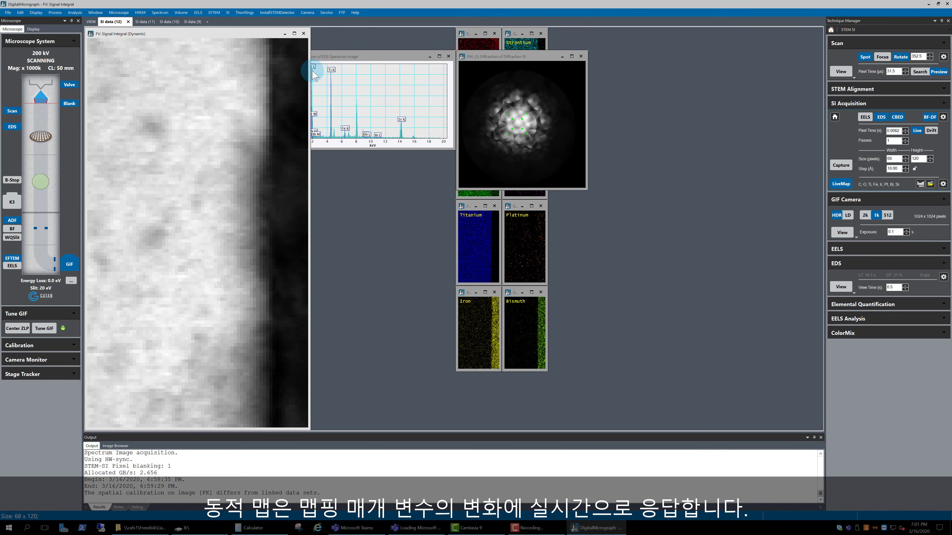
left_click_drag(527, 134, 571, 158)
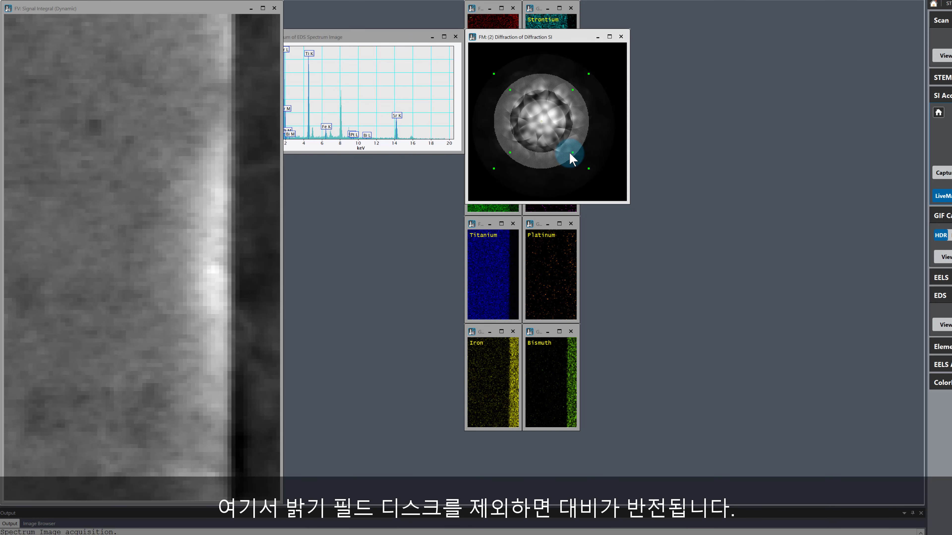